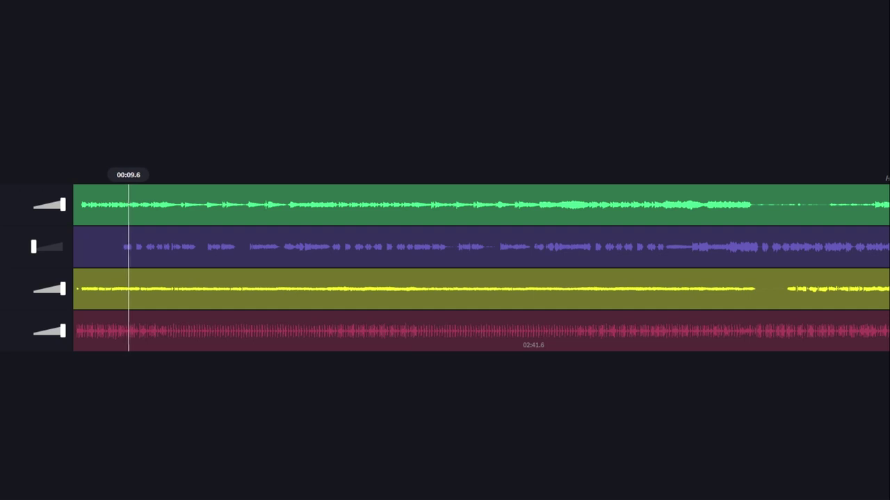
Lower the volume of the purple vocal track and the green music track to zero.
mouse_move(35, 251)
mouse_down()
mouse_move(64, 255)
mouse_move(32, 252)
mouse_up()
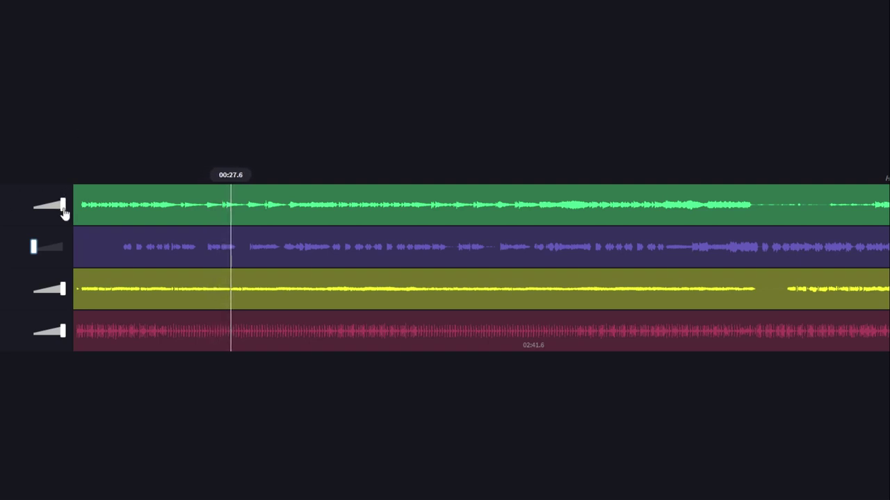
drag(64, 213, 29, 214)
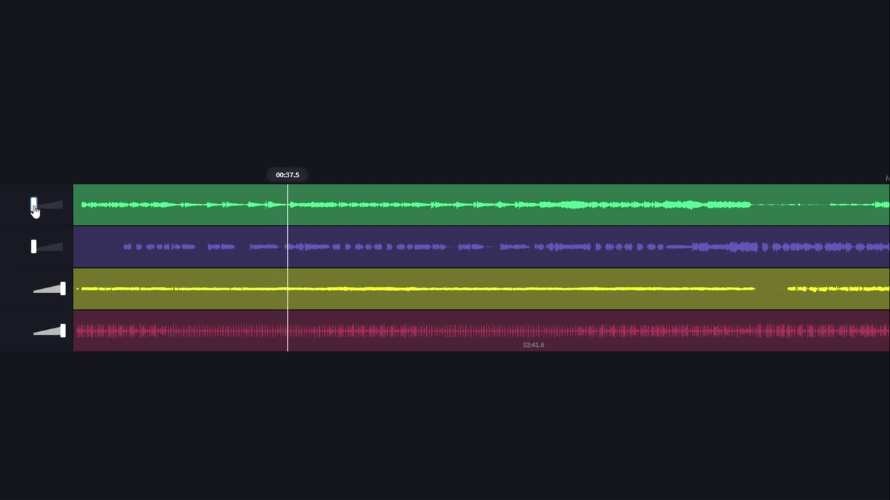
click(36, 208)
drag(37, 210, 39, 213)
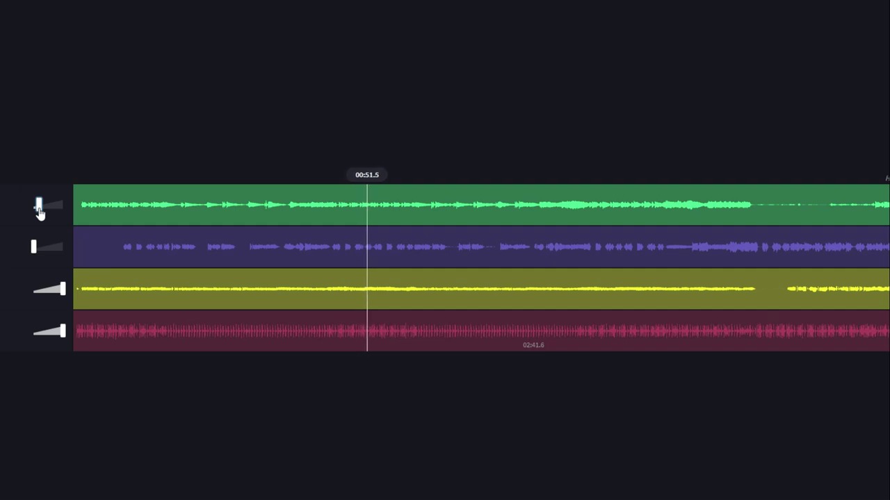
drag(39, 208, 33, 206)
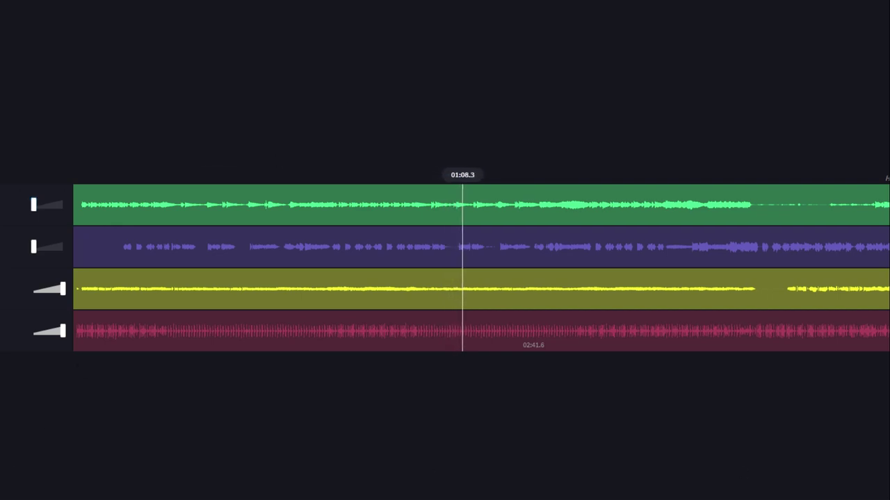
Save the bass stem and the current mix as separate mp3 files.
click(872, 488)
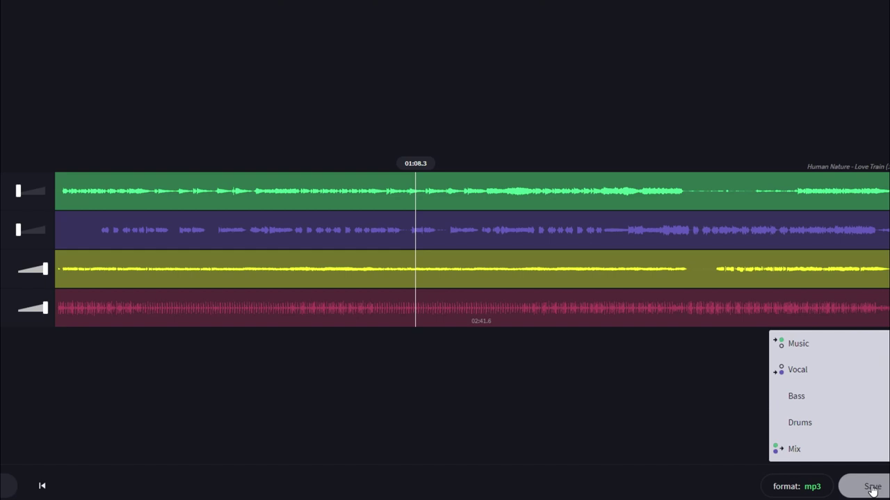
click(796, 397)
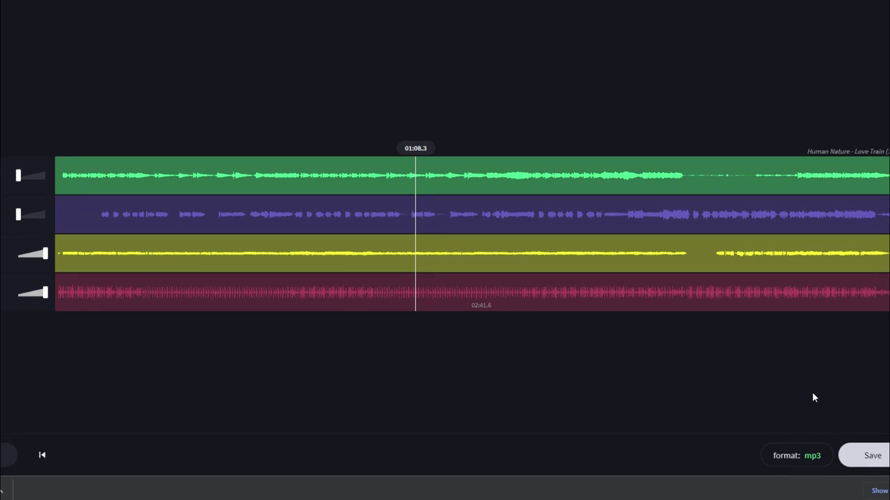
click(872, 457)
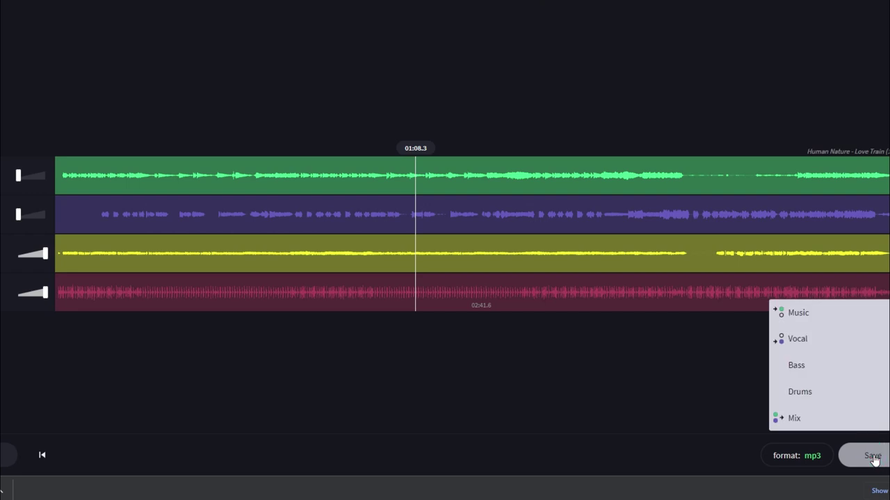
click(795, 418)
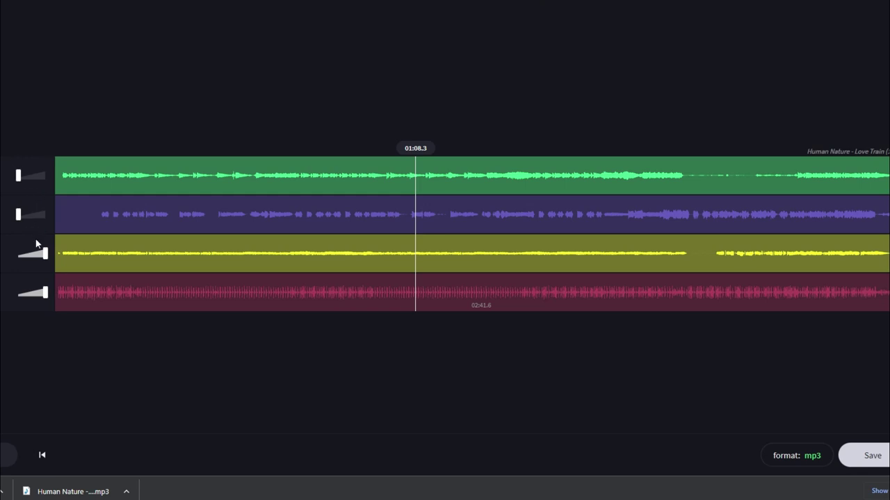
Save an mp3 mix with the bass track muted and the music track raised to about two-thirds volume.
drag(44, 256, 12, 259)
drag(19, 177, 44, 180)
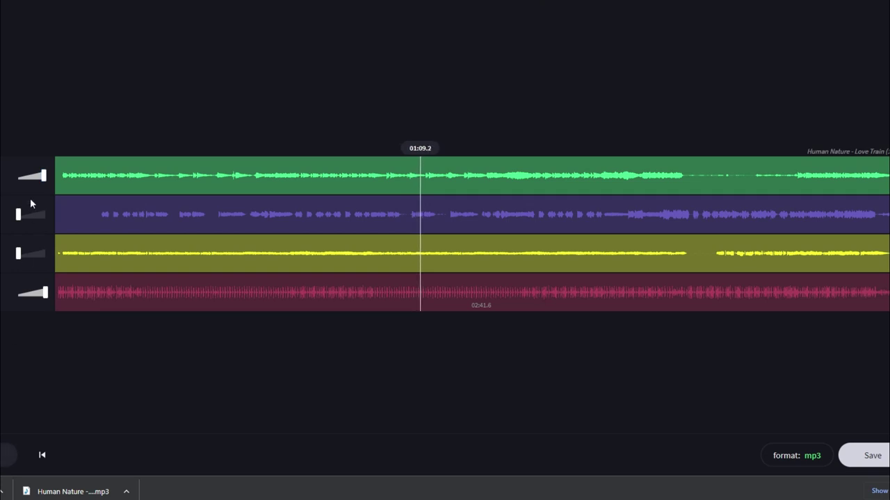
mouse_move(35, 253)
mouse_down()
mouse_move(44, 255)
mouse_move(20, 257)
mouse_up()
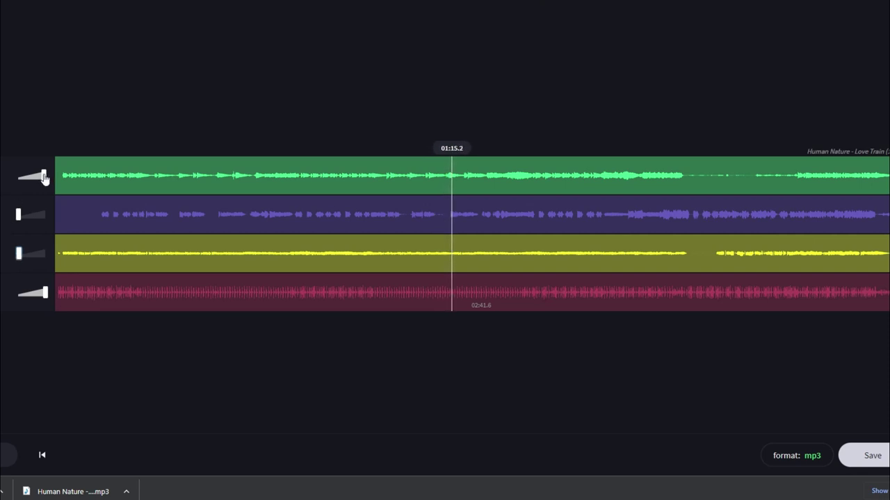
drag(43, 176, 37, 177)
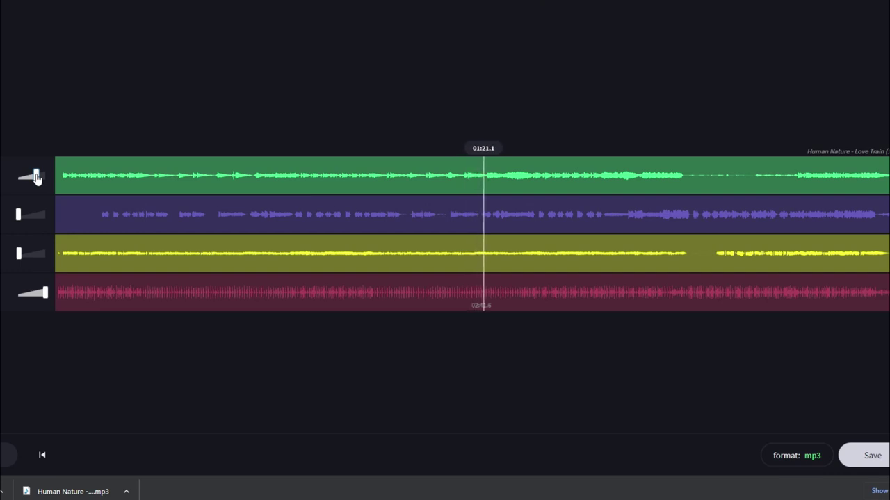
click(878, 458)
click(809, 420)
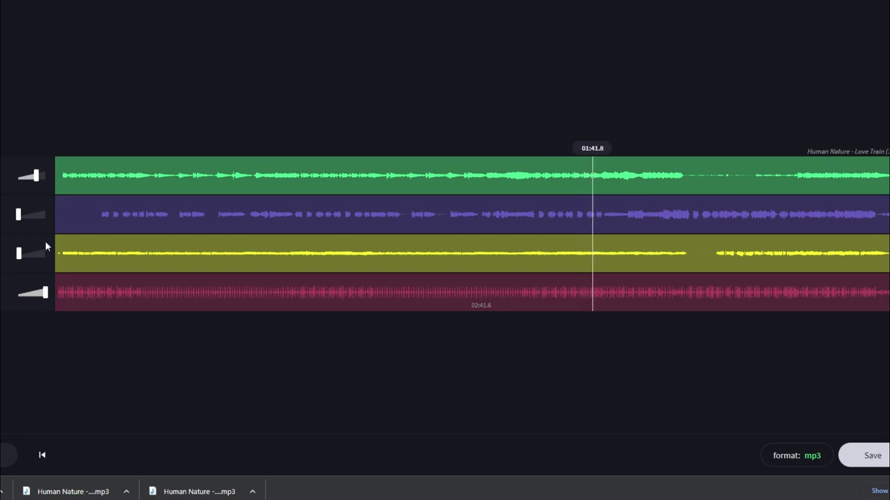
Mute the drums track, restore the bass track to full volume and reduce the music track to about a quarter.
drag(45, 292, 9, 295)
drag(18, 256, 46, 254)
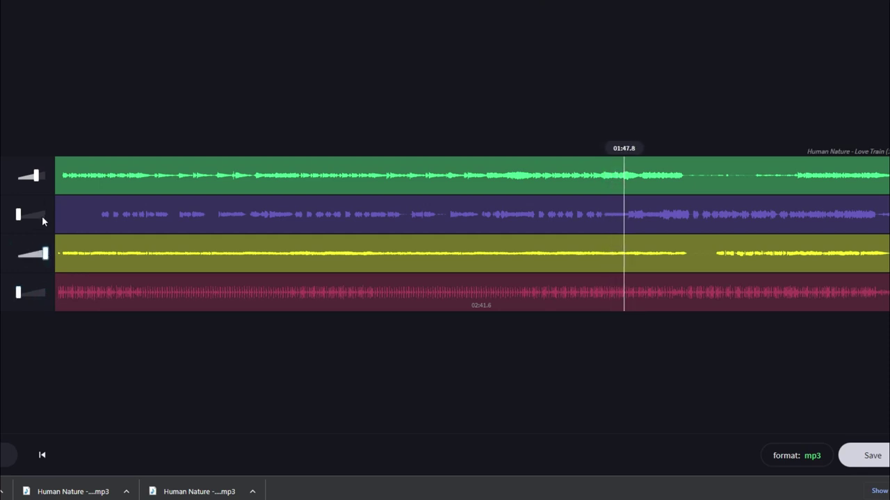
drag(36, 176, 27, 177)
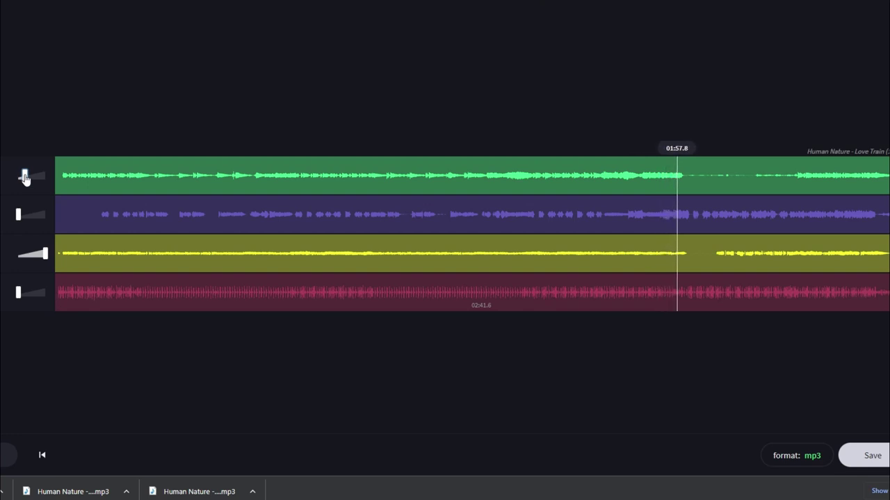
Try the vocal track at full volume, and mute it again.
click(21, 215)
drag(21, 215, 50, 217)
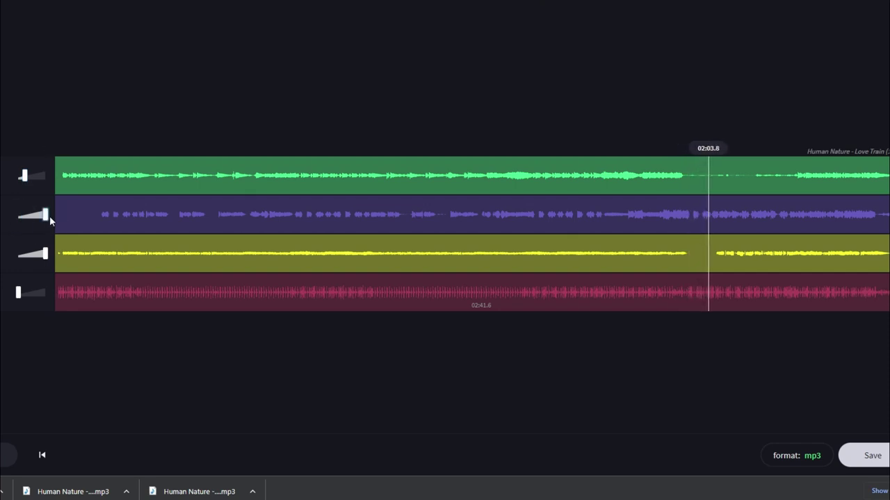
drag(49, 216, 18, 215)
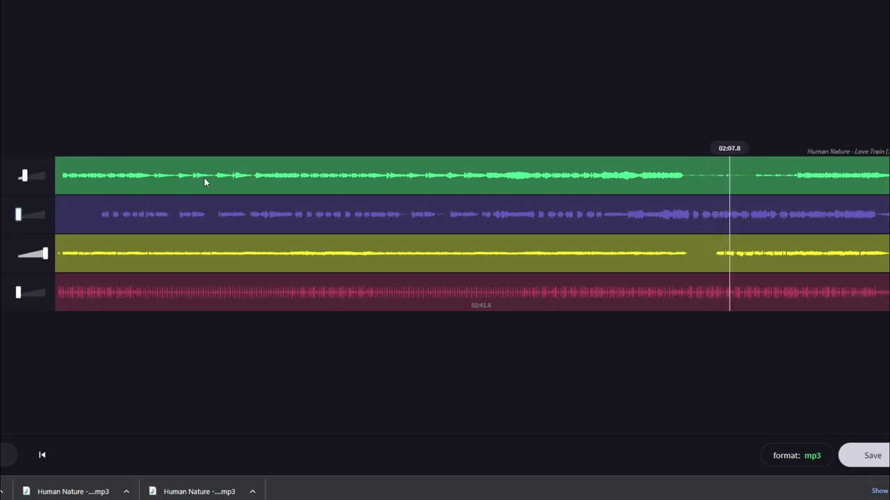
Reduce the music track to just above silence while listening near 02:20, and save the mix as mp3.
click(795, 167)
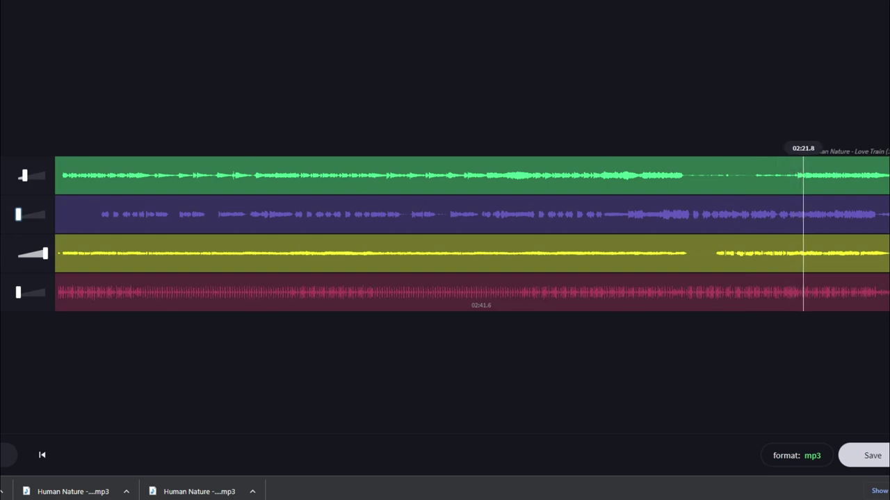
click(25, 178)
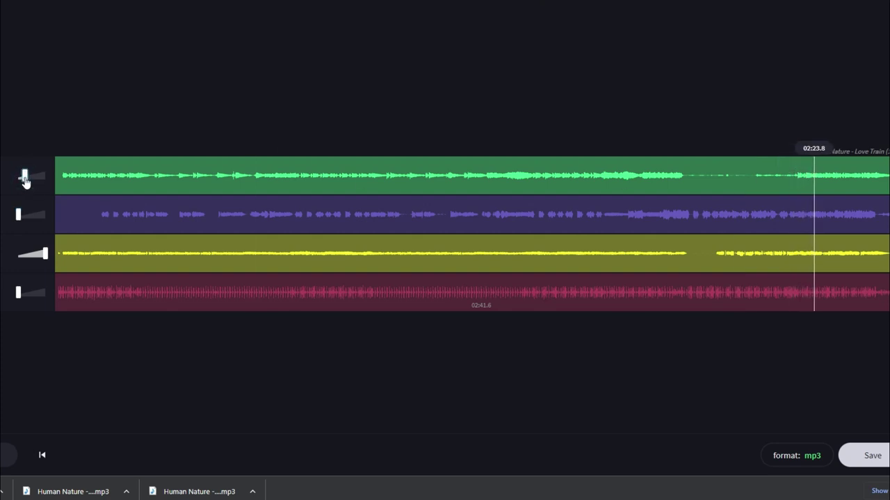
drag(24, 181, 22, 181)
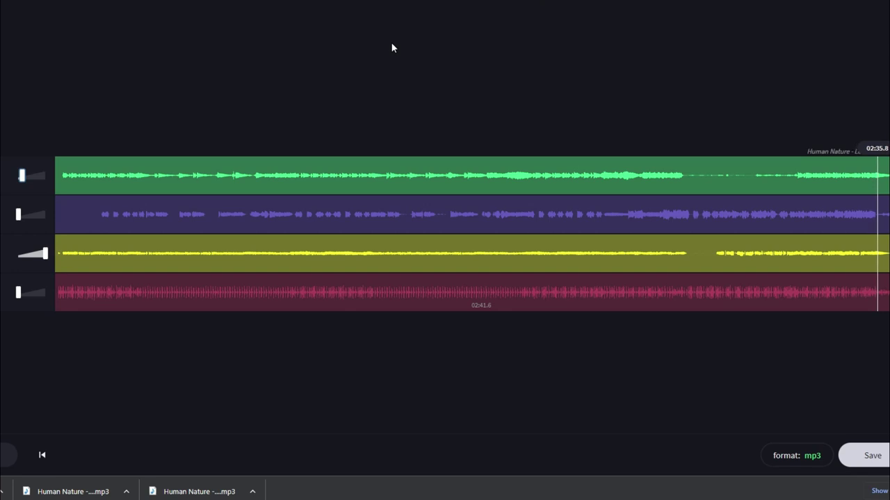
click(872, 464)
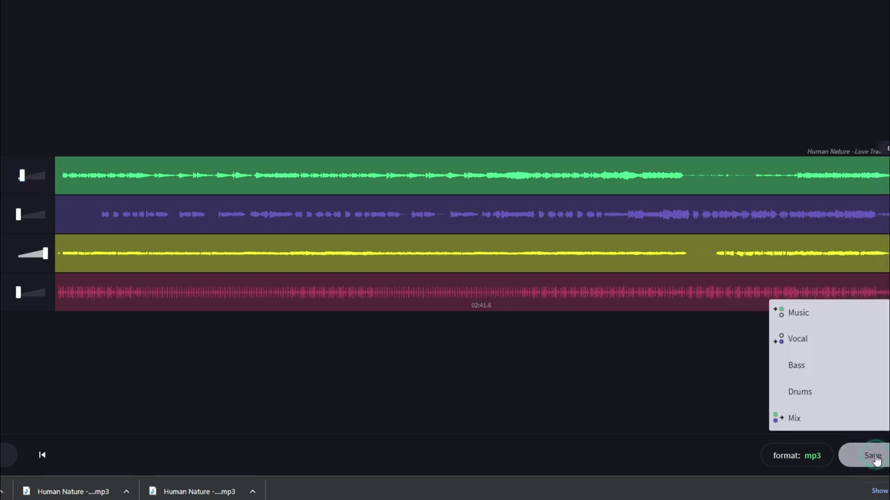
click(795, 418)
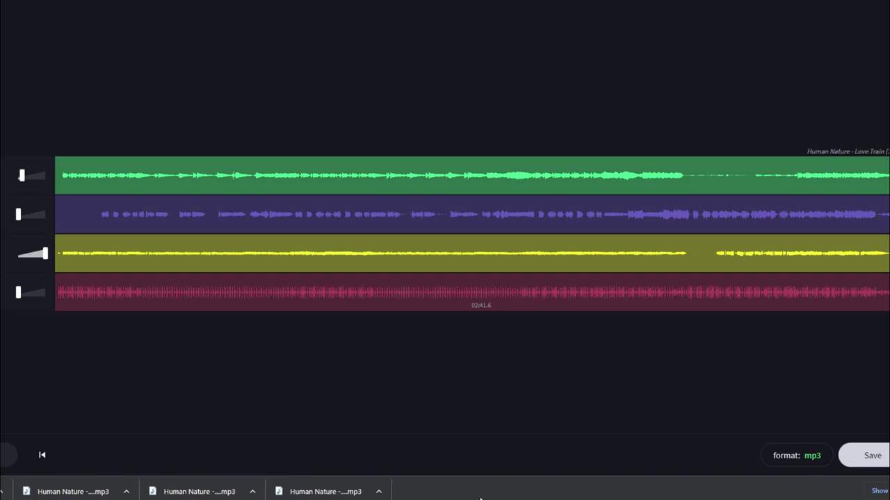
Play the downloaded bass mp3 of Love Train, sample several points of the song and close the player.
click(323, 493)
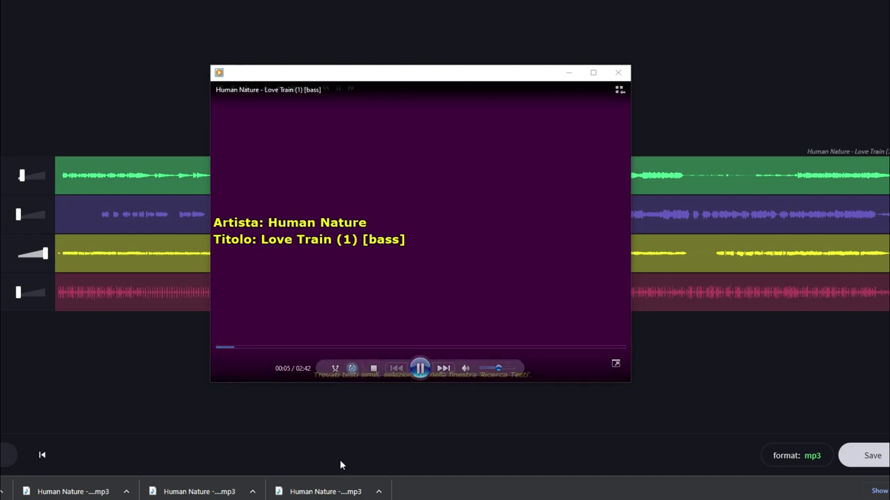
click(273, 348)
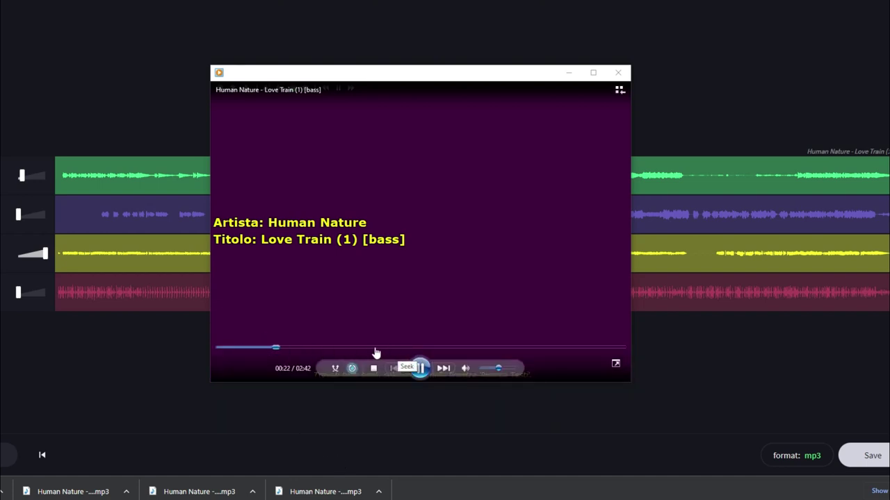
click(374, 348)
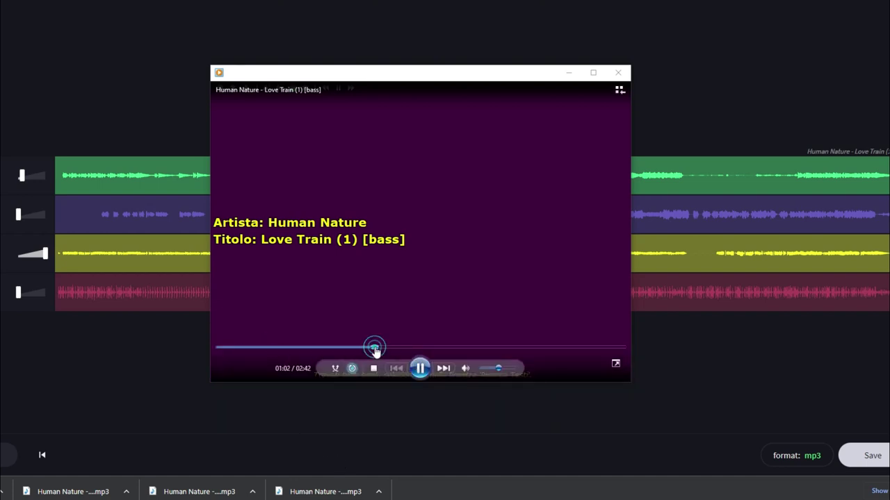
click(514, 348)
click(618, 73)
Play the downloaded Love Train (1)[rebalanced] mp3 and sample several points up to about 00:55.
click(220, 491)
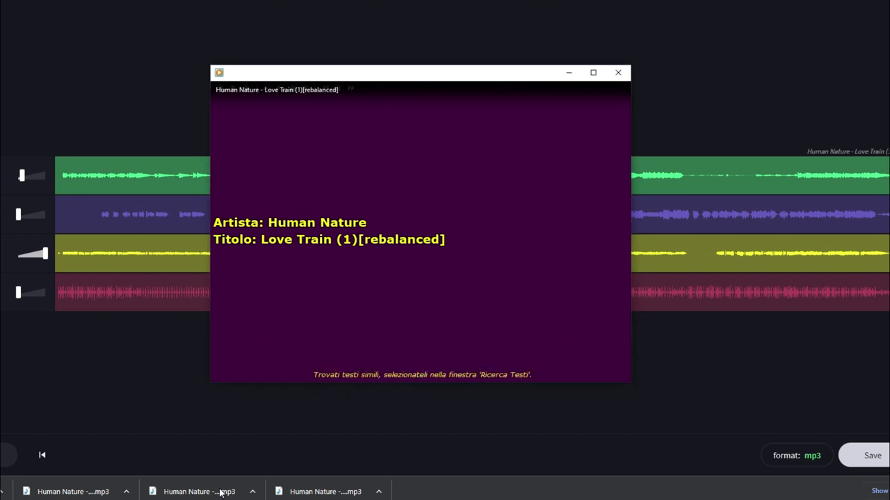
mouse_move(272, 331)
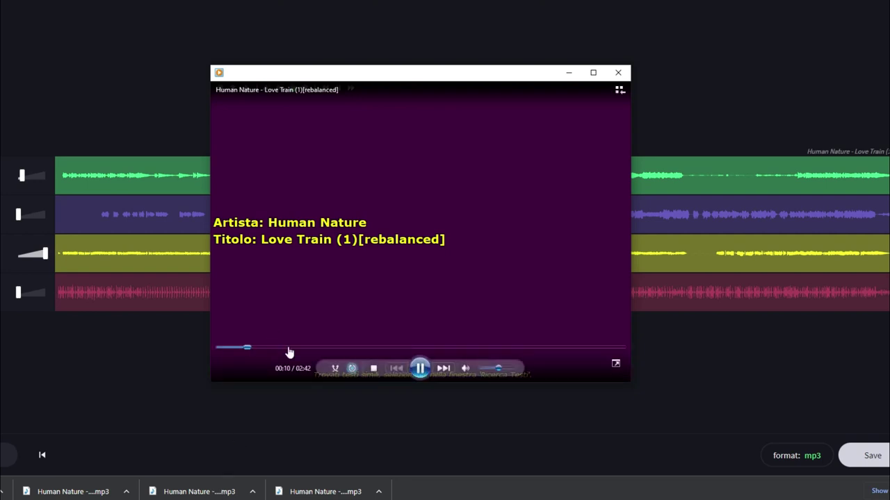
click(285, 349)
click(316, 349)
click(357, 349)
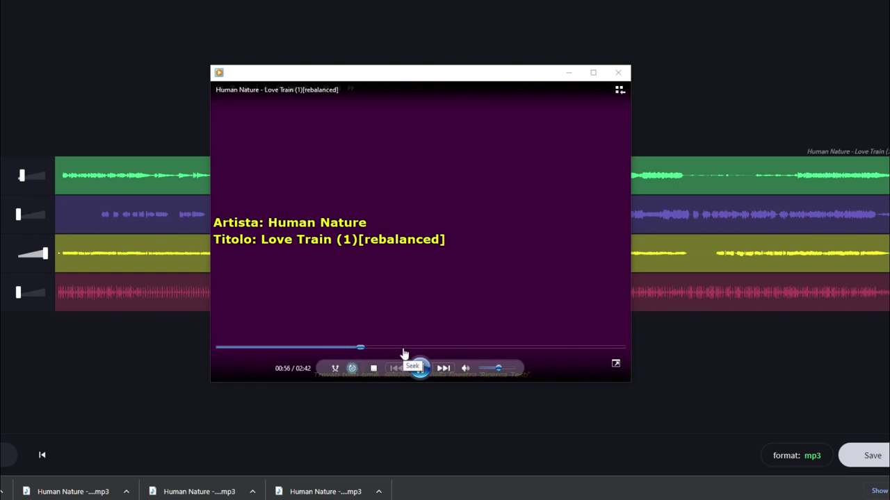
Play the downloaded Love Train (1)[rebalanced] (1) mp3, skip ahead in it and close the player.
click(82, 492)
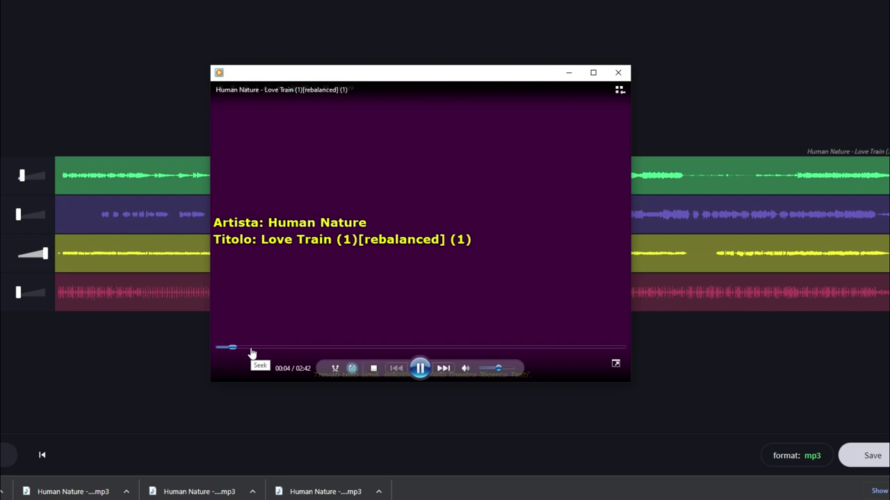
click(281, 351)
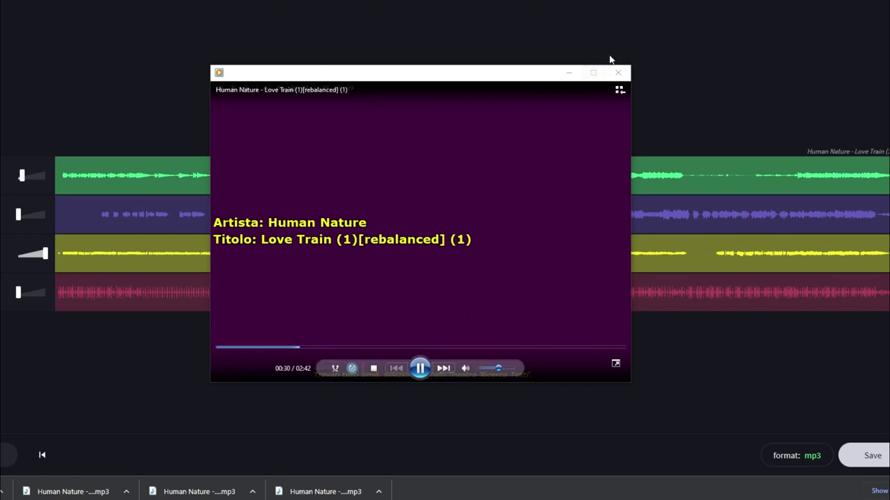
click(618, 72)
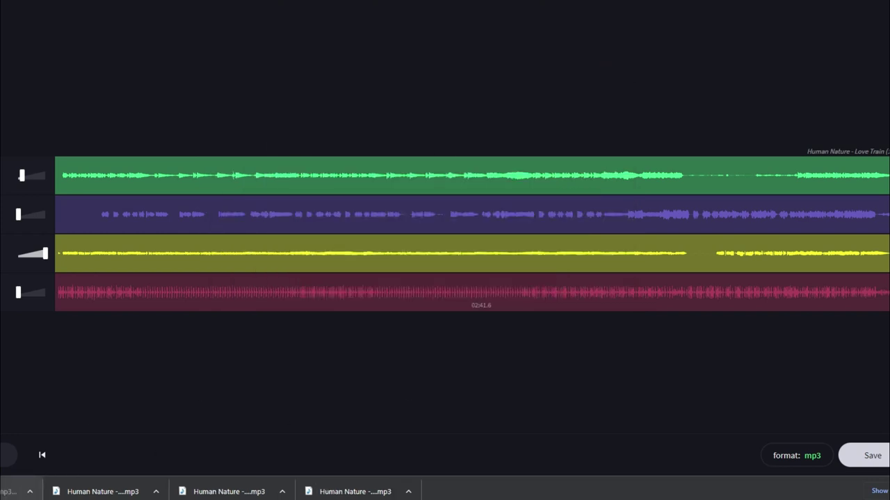
Play the song from the start, raise the drums track to full volume and lower the bass track slightly.
key(space)
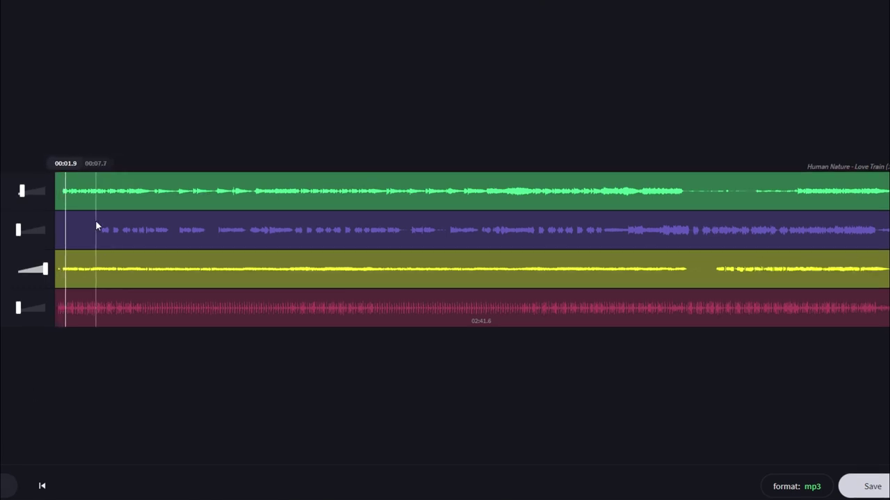
drag(20, 309, 49, 306)
click(41, 269)
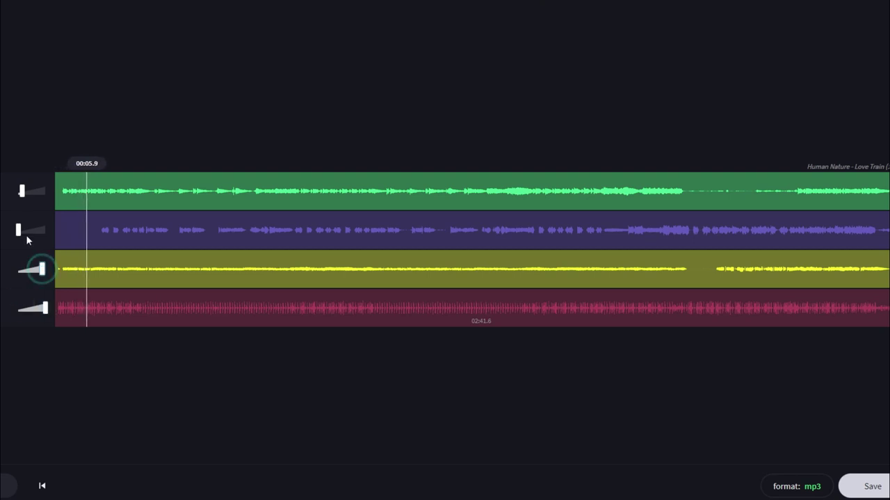
Set the music track to about a quarter of its volume and save the mix as mp3.
click(25, 192)
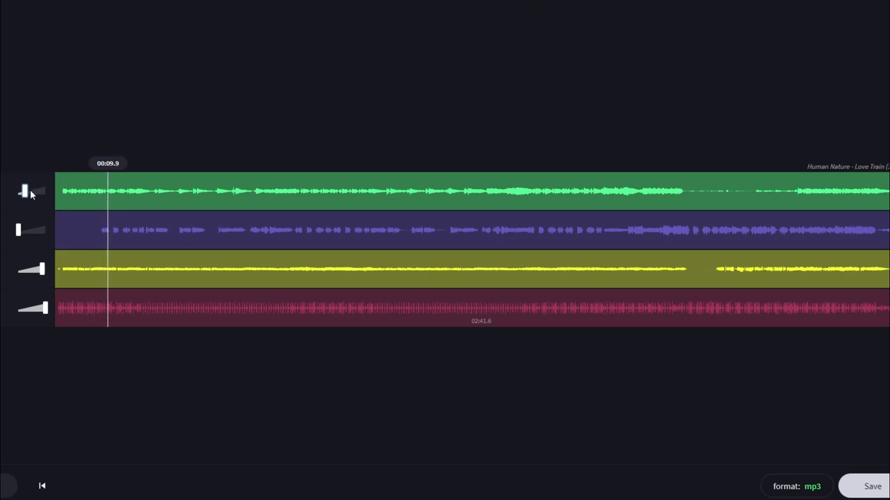
mouse_move(26, 190)
mouse_down()
mouse_move(49, 186)
mouse_move(25, 198)
mouse_up()
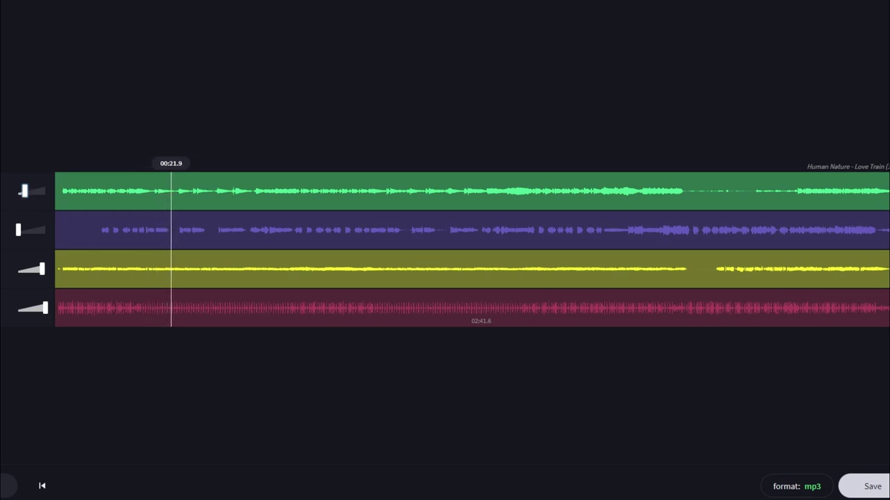
click(871, 484)
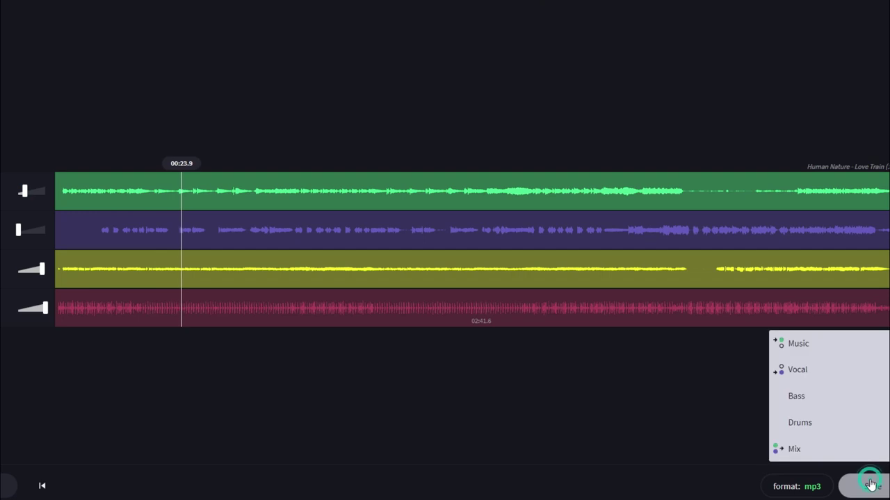
click(796, 449)
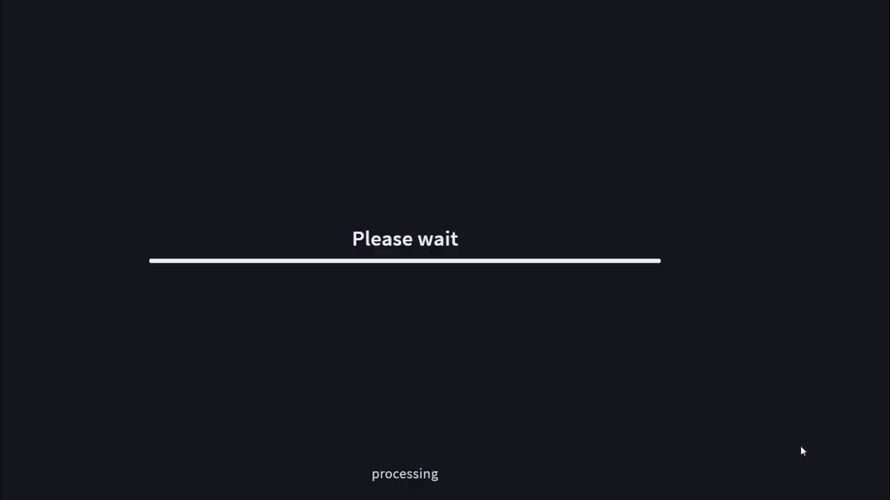